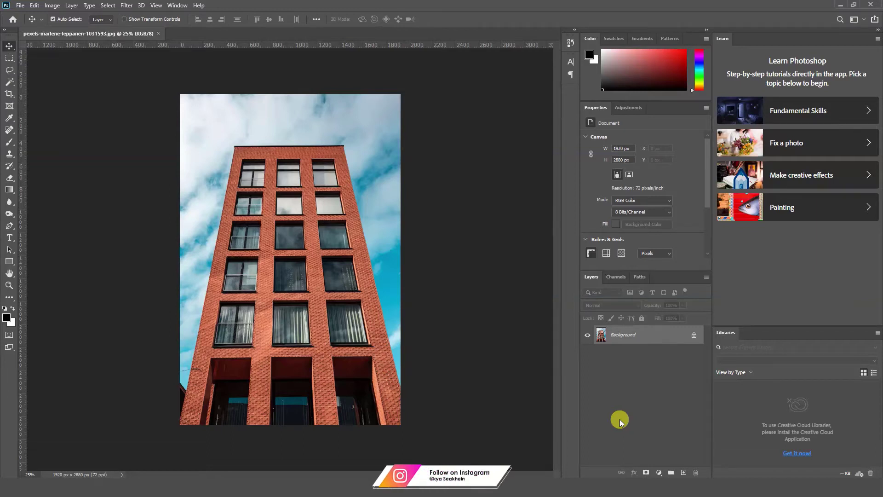
Start Perspective Warp and fit a first quad to the facade's middle window column, from roofline to base, following its converging edges.
left_click(34, 5)
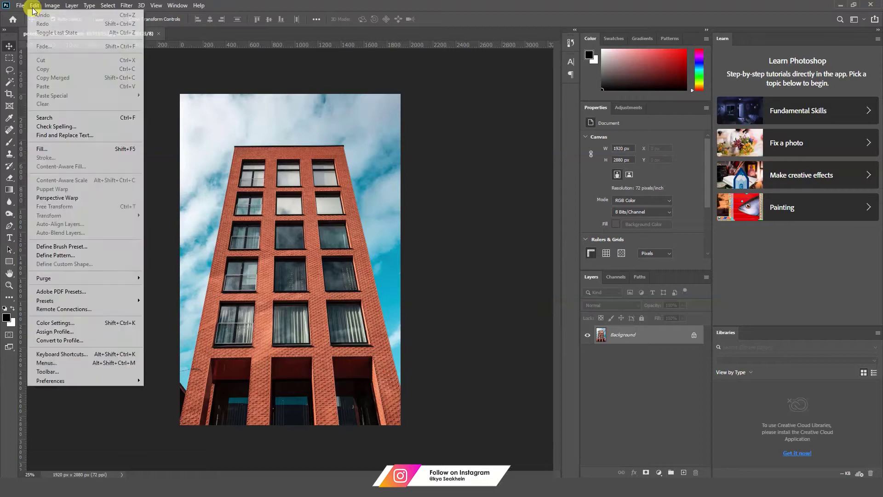
left_click(57, 198)
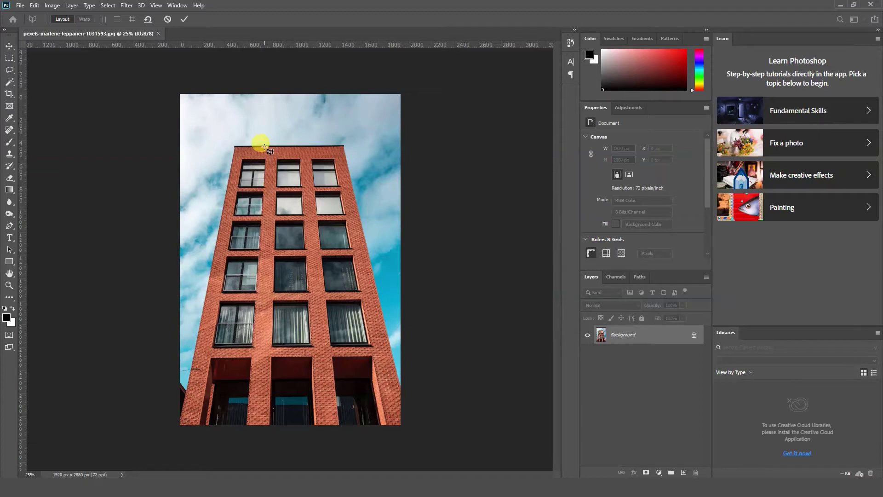
left_click_drag(265, 148, 329, 429)
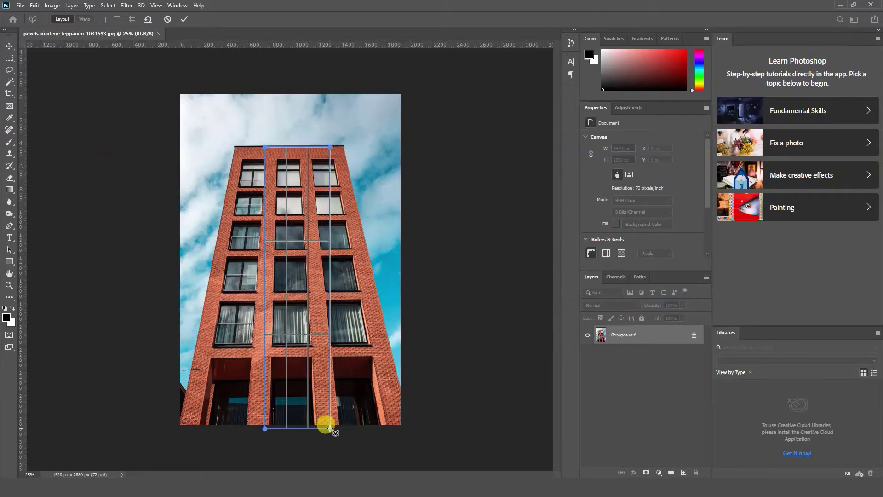
left_click_drag(331, 146, 311, 146)
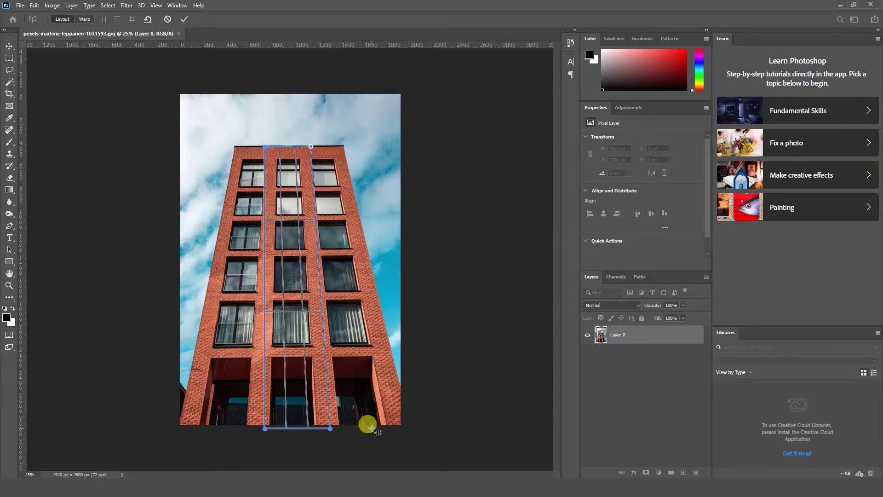
left_click_drag(330, 428, 339, 429)
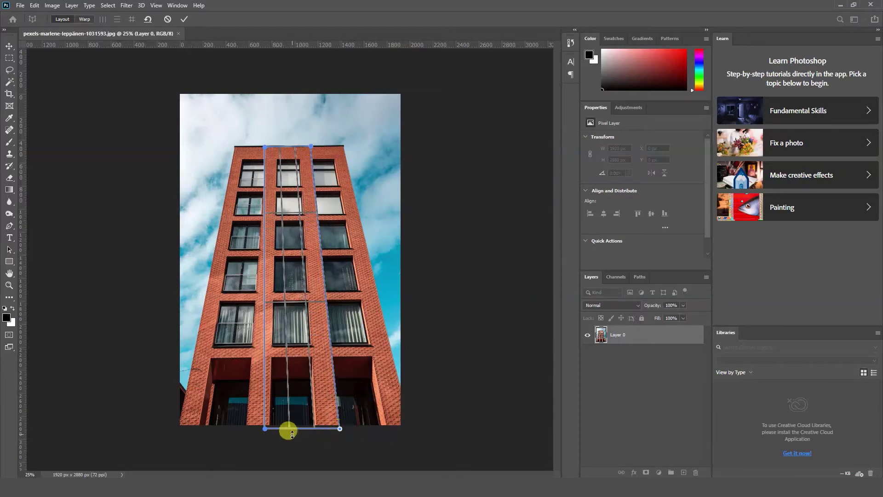
left_click_drag(265, 430, 247, 432)
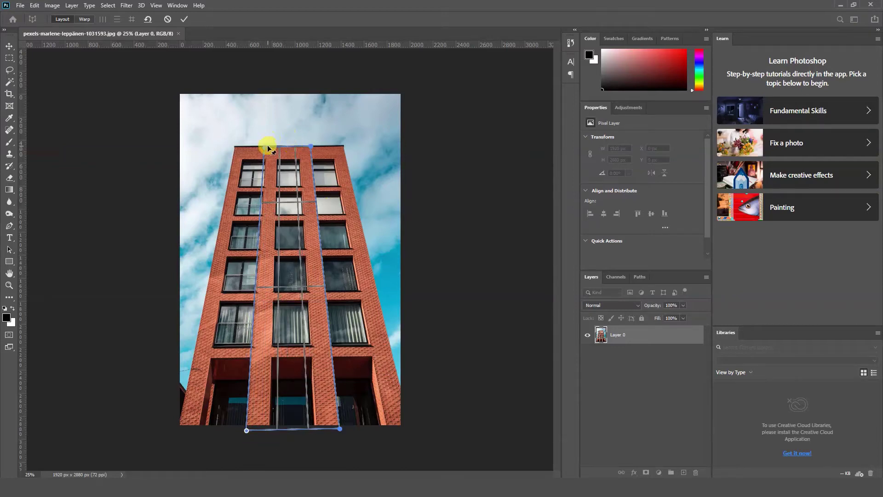
left_click_drag(265, 147, 267, 146)
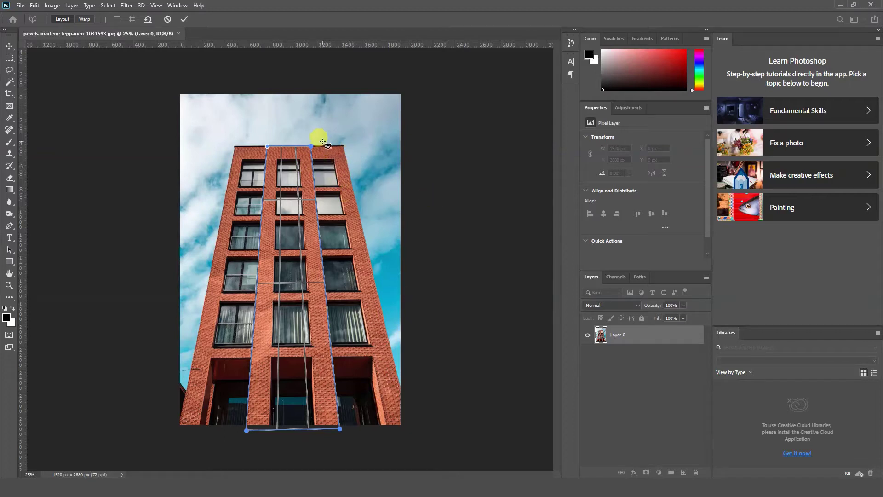
Add two adjoining quads fitted to the facade's right and left window columns, with their outer corners on the building's outer edges.
left_click_drag(323, 139, 397, 373)
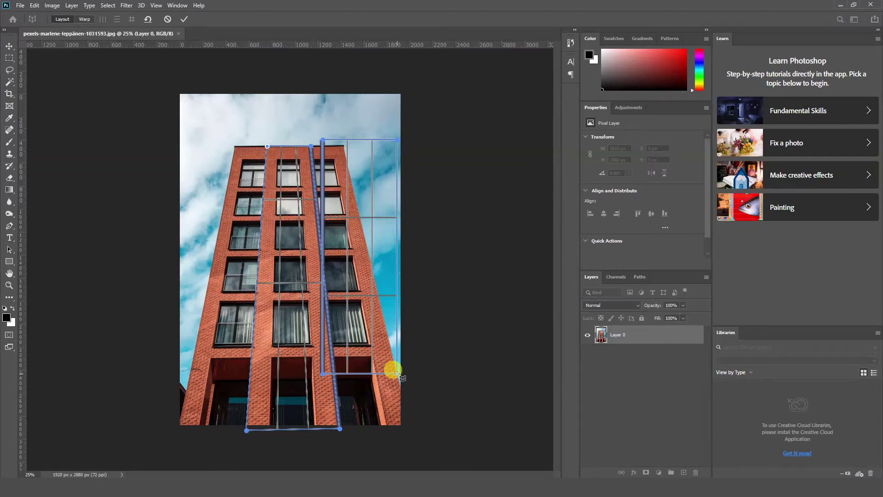
left_click_drag(398, 375, 398, 374)
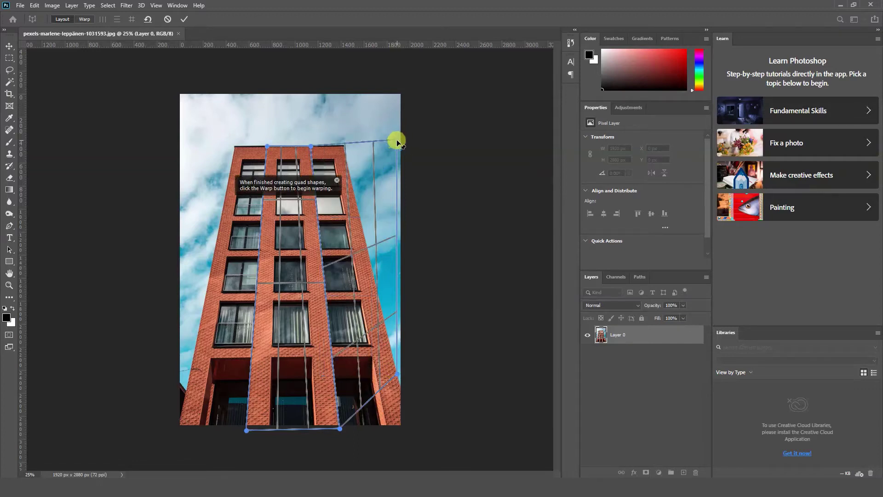
left_click_drag(396, 140, 344, 145)
left_click_drag(396, 374, 411, 431)
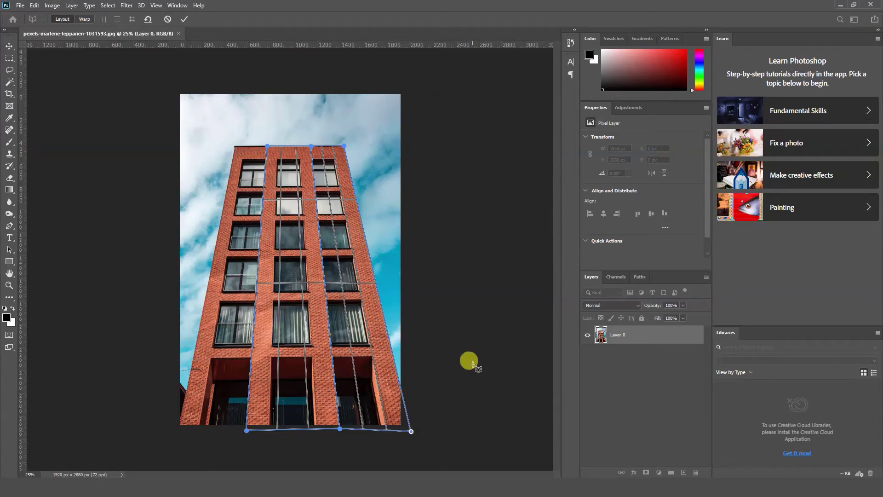
left_click_drag(222, 142, 178, 431)
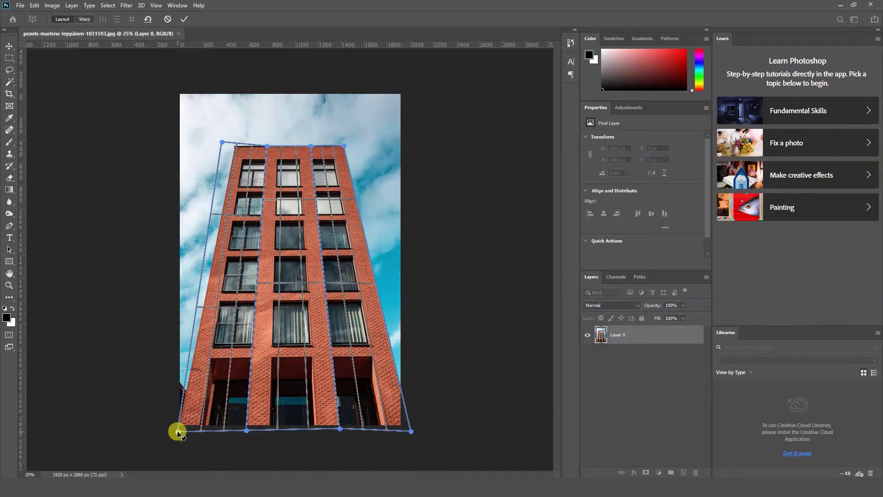
left_click_drag(227, 143, 235, 146)
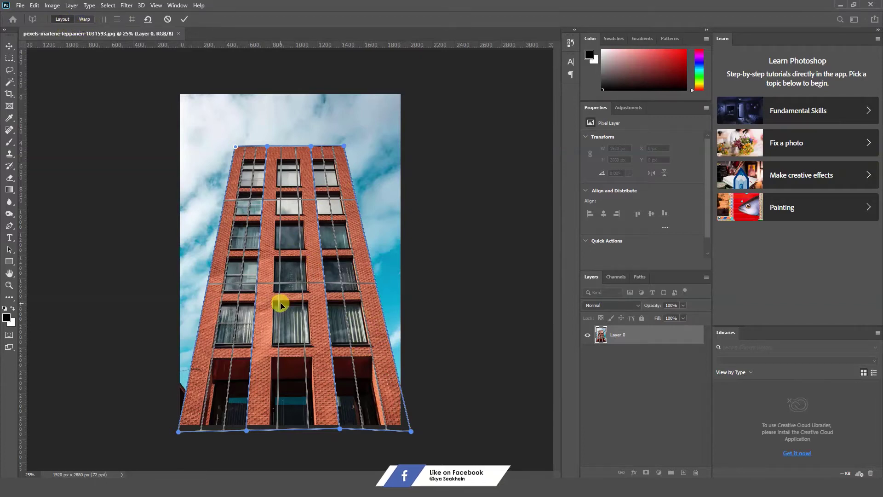
Switch Perspective Warp from the quad layout to warp mode, checking the layout once more in between.
left_click(85, 20)
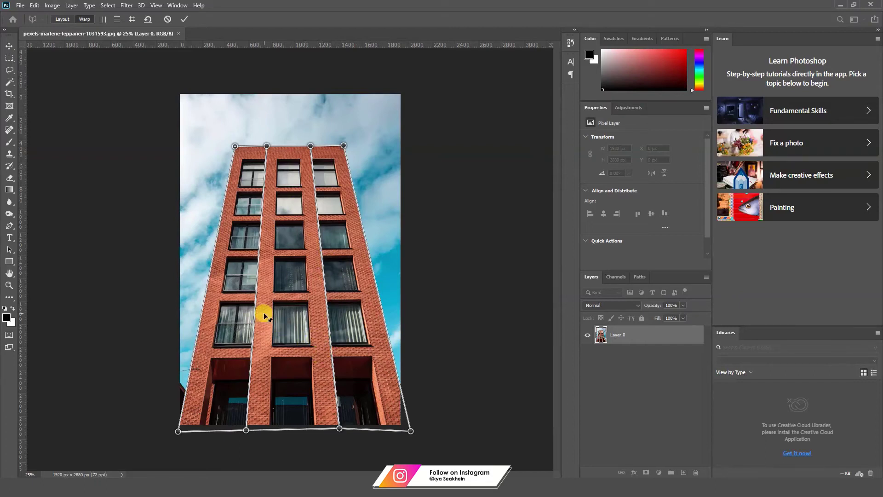
left_click(62, 19)
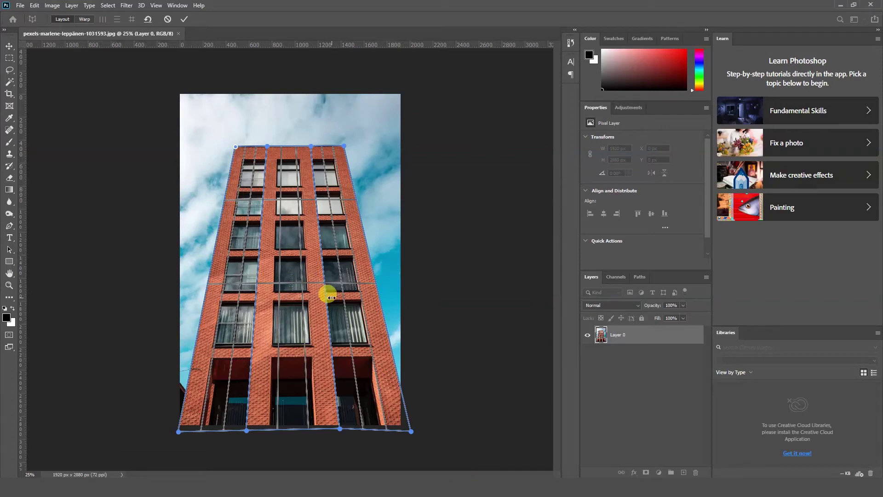
left_click(88, 21)
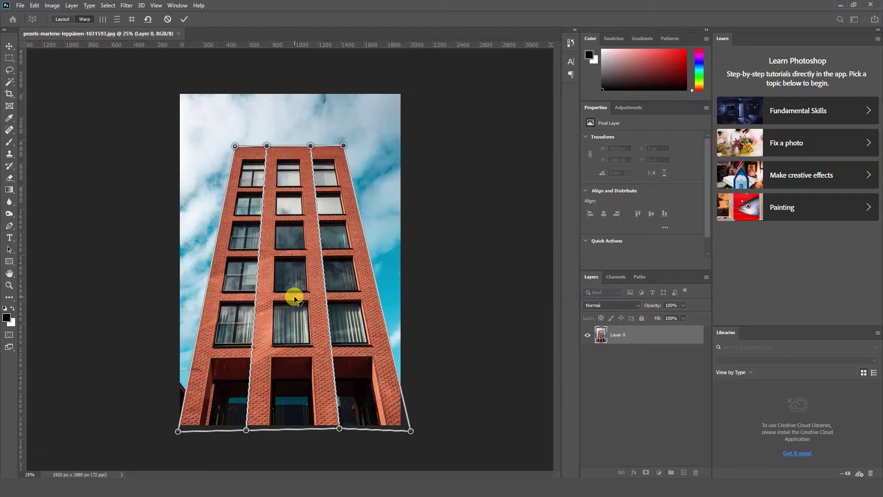
Try automatically straightening the near-vertical lines and levelling the near-horizontal lines, and remove the warp again.
left_click(103, 20)
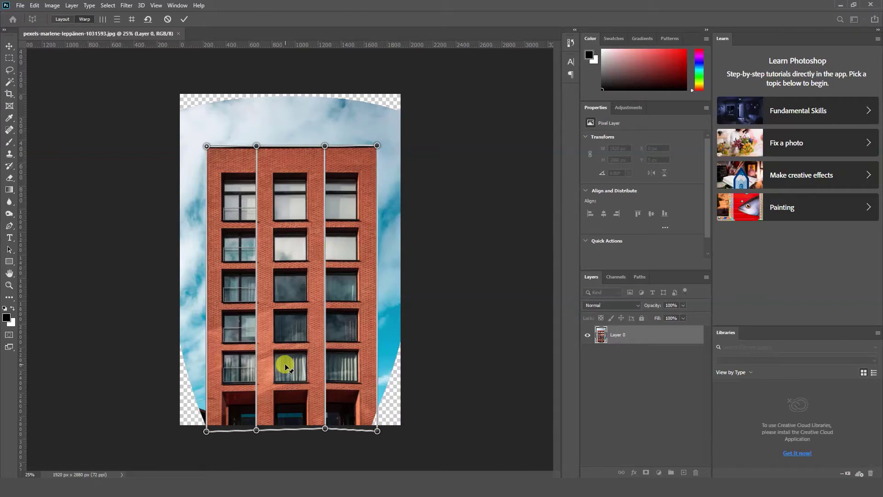
left_click(119, 22)
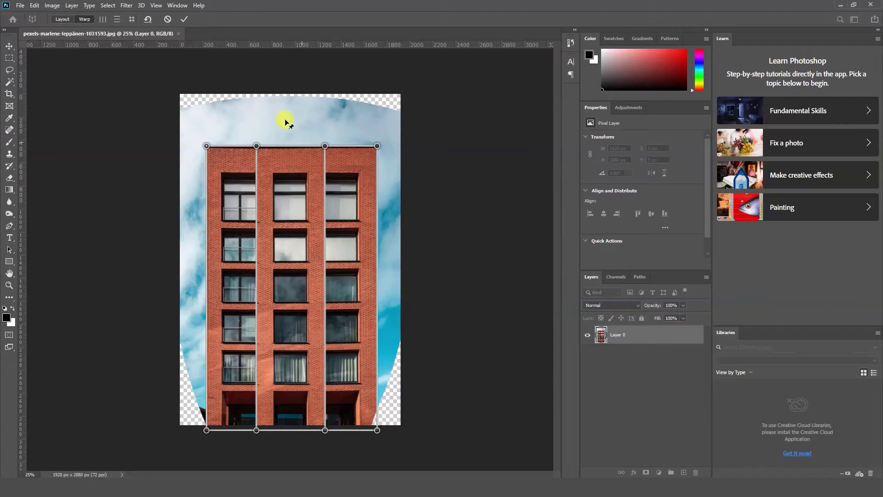
left_click(148, 20)
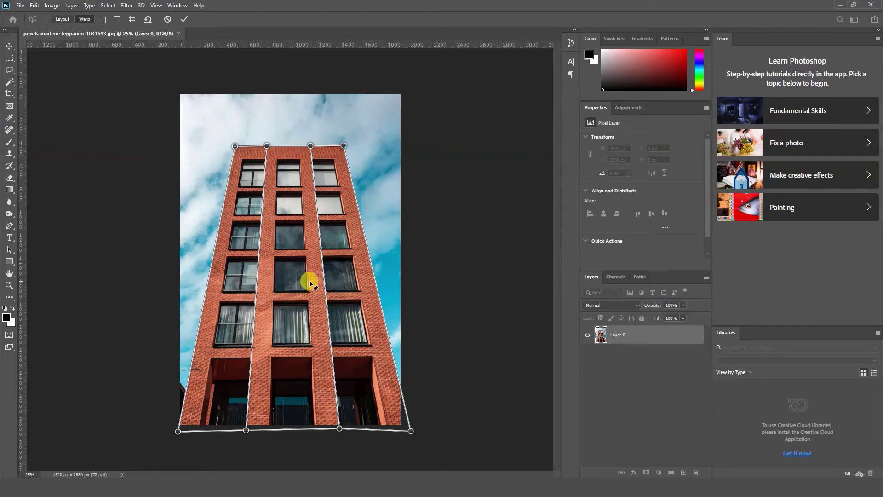
Try the automatic vertical and horizontal warp with the roofline pins moved up and outward, and remove the warp again.
left_click(132, 20)
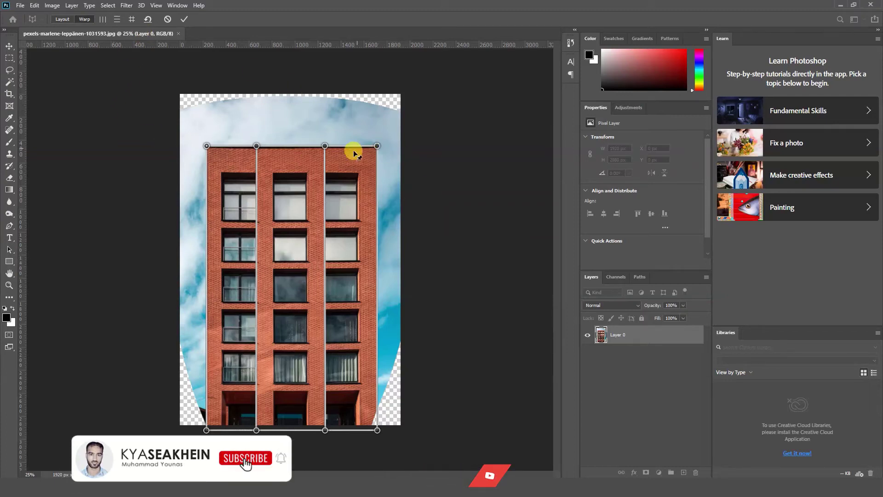
left_click_drag(376, 146, 390, 149)
left_click_drag(326, 146, 327, 137)
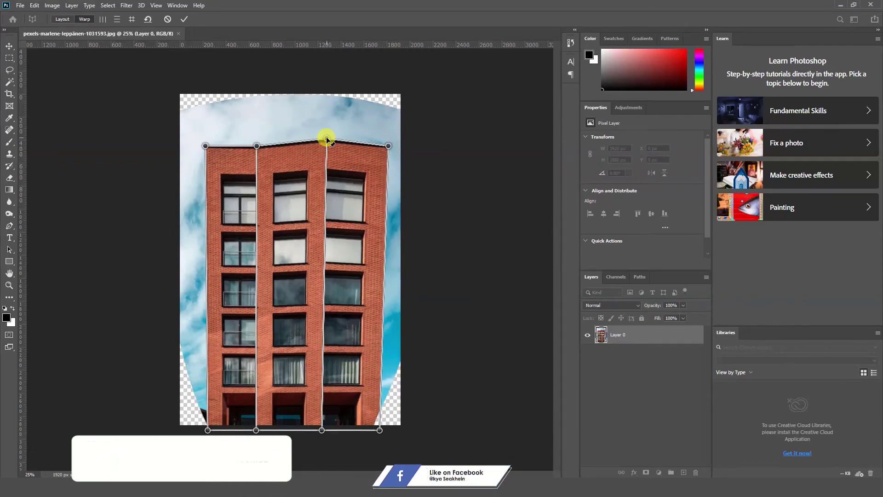
left_click_drag(257, 145, 257, 134)
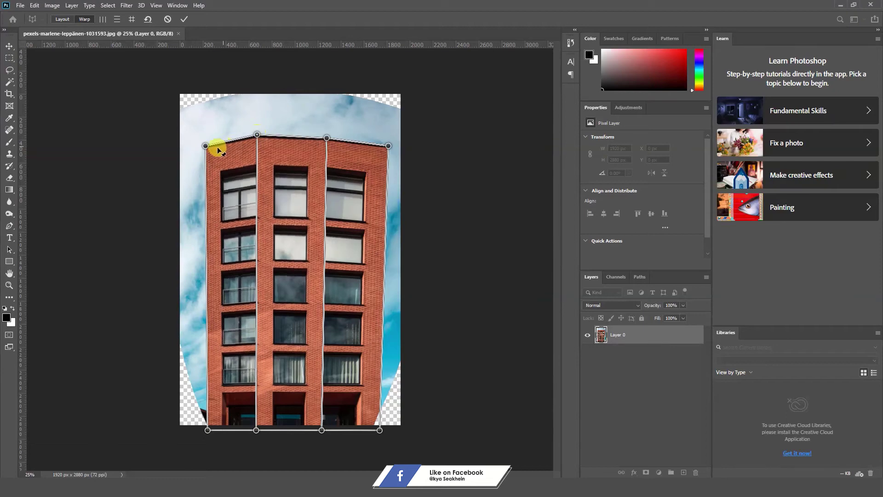
left_click_drag(203, 146, 196, 145)
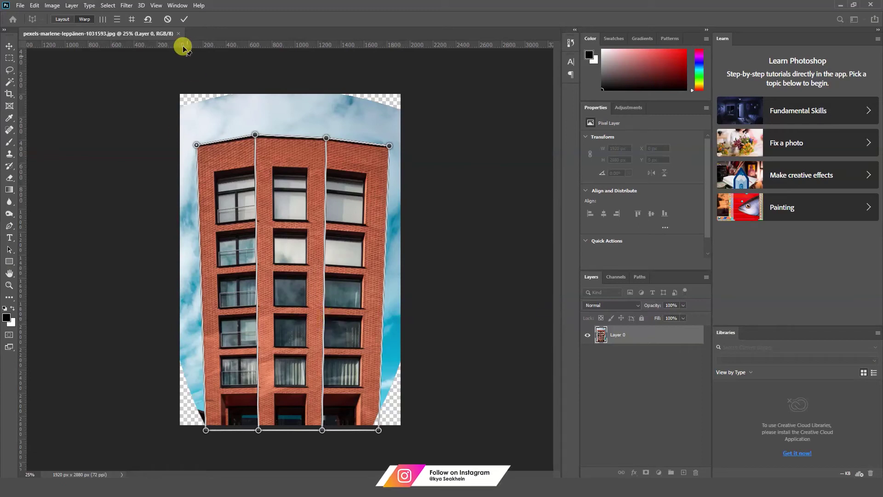
left_click(148, 19)
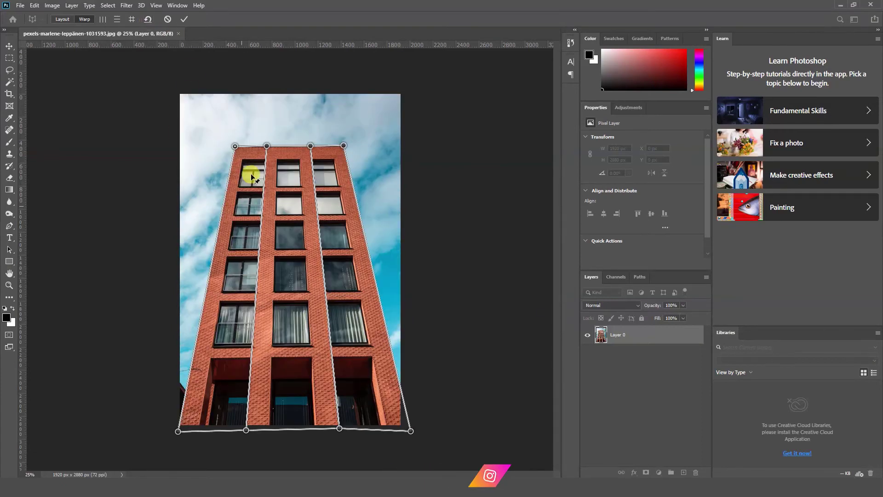
Automatically warp the facade to both vertical and horizontal, and apply the Perspective Warp.
left_click(131, 21)
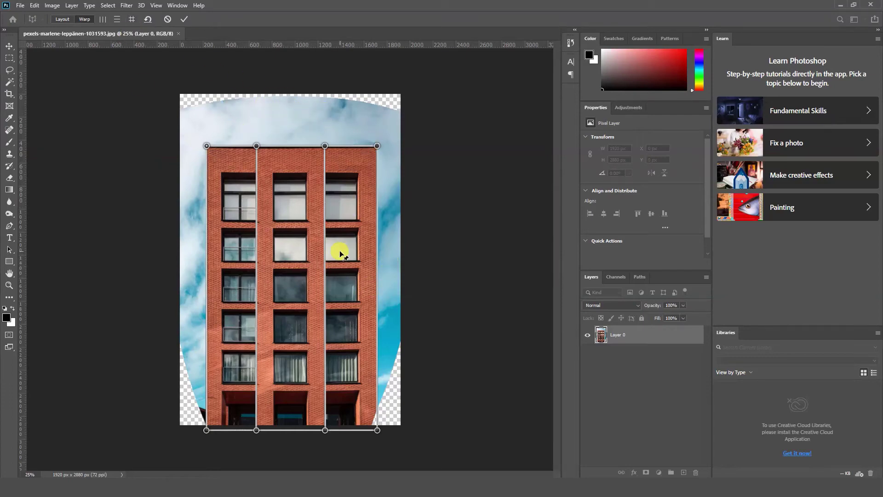
left_click(184, 21)
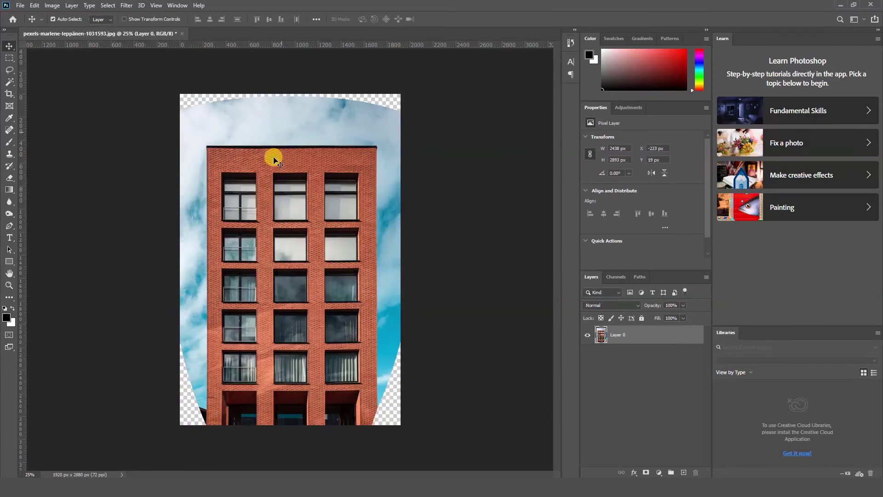
Select a full-width strip about 196 px high along the image's top edge and fill it with Content-Aware at 100% opacity.
left_click(9, 59)
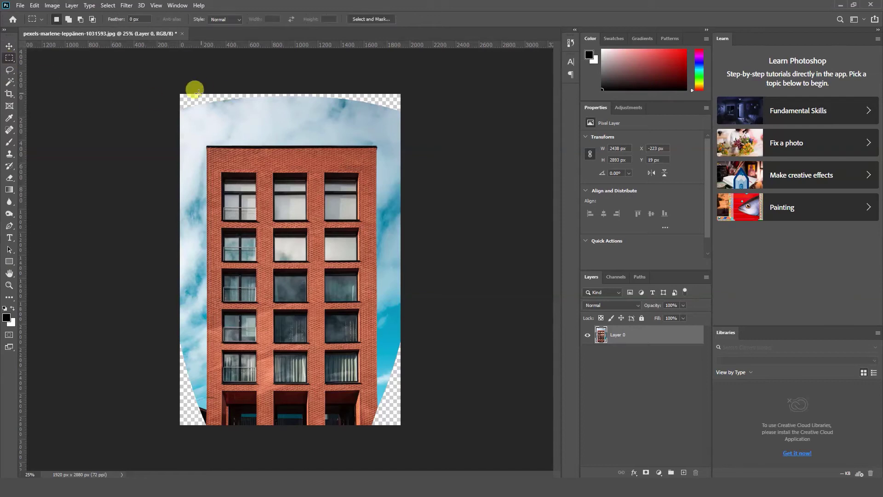
left_click_drag(157, 81, 416, 110)
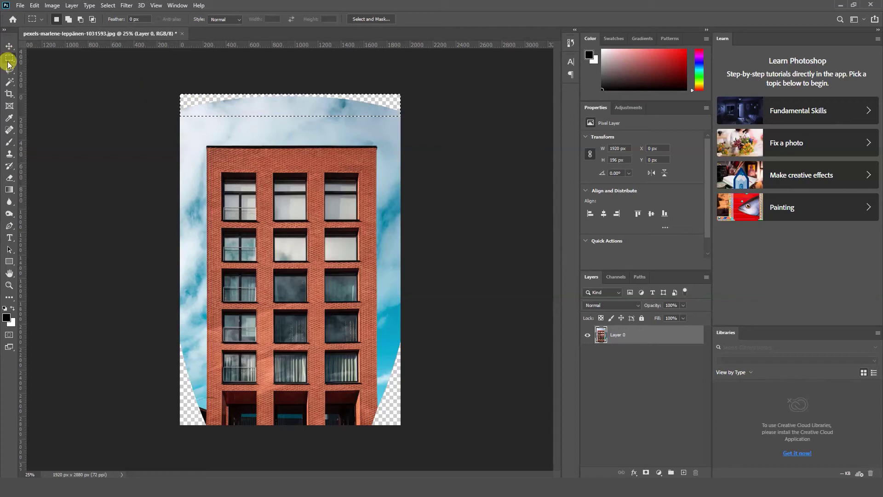
right_click(310, 105)
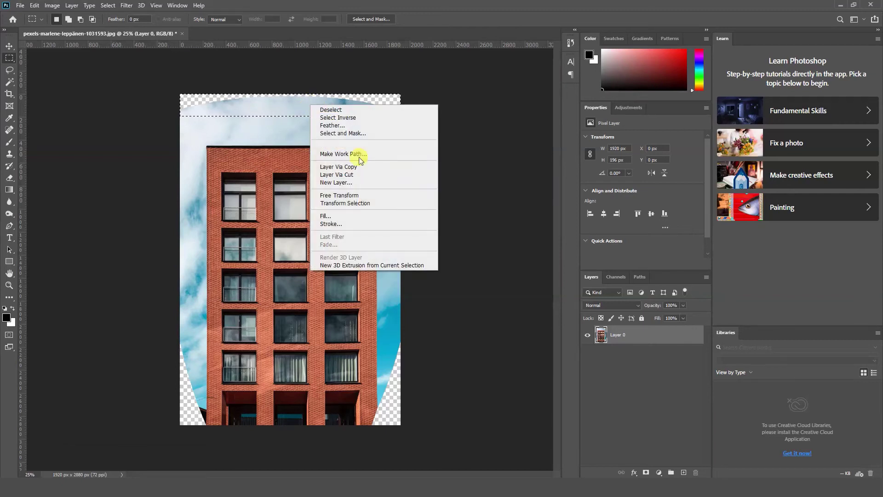
left_click(349, 216)
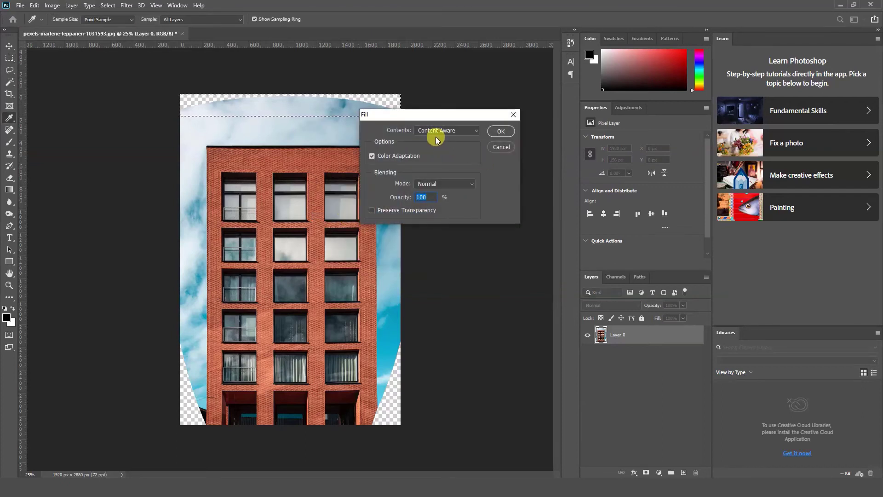
left_click(500, 132)
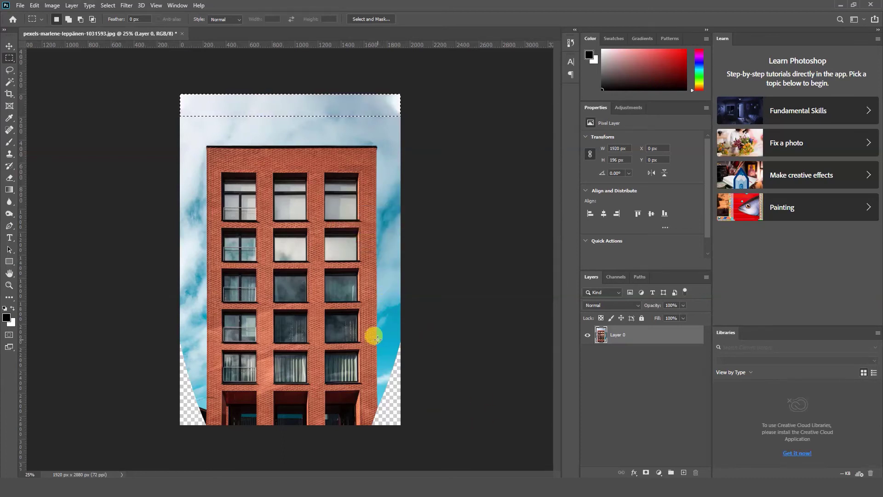
Select the empty lower-right corner beside the building, about 204 × 744 px, and fill it with Content-Aware.
left_click_drag(377, 339, 459, 480)
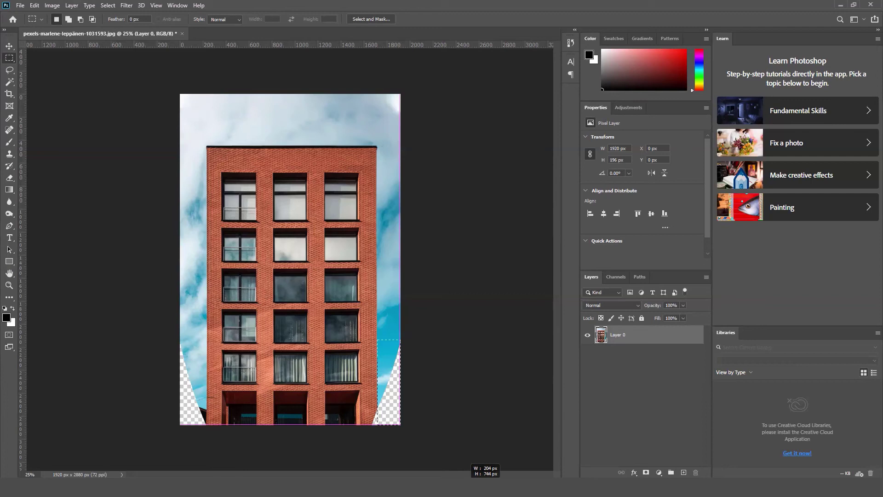
right_click(396, 389)
left_click(415, 332)
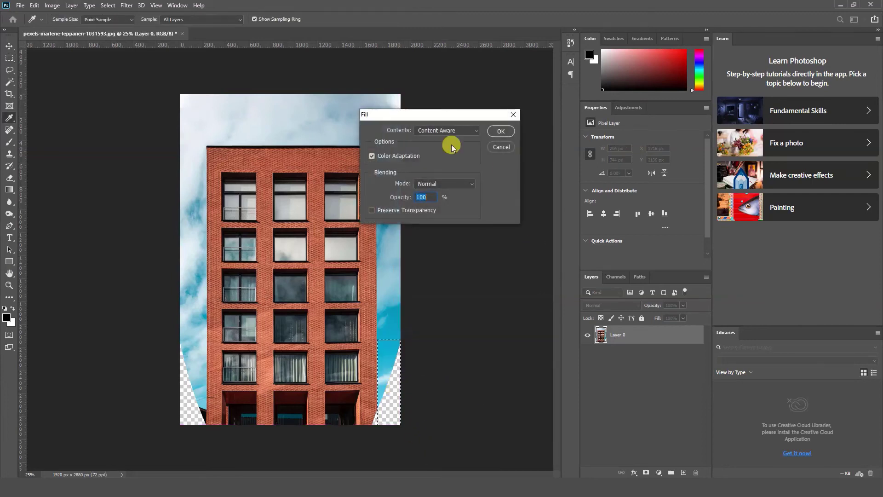
left_click(503, 131)
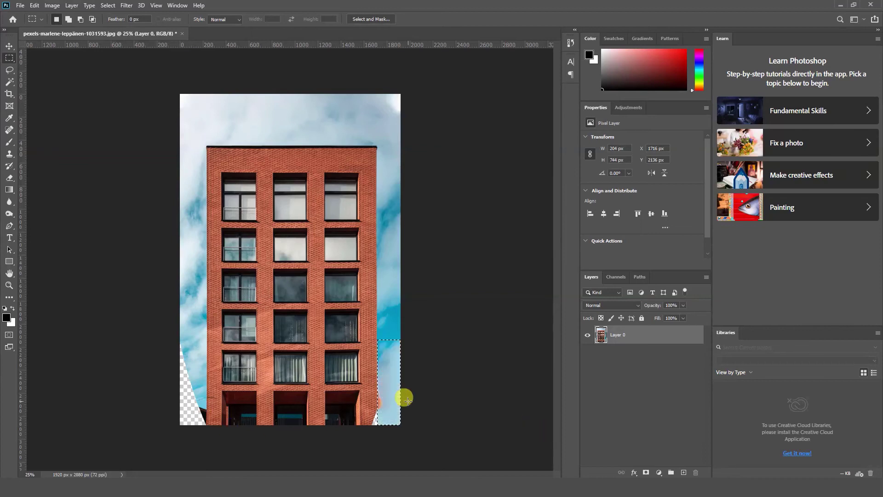
Select the empty lower-left corner beside the building, about 232 × 812 px, and fill it with Content-Aware.
left_click_drag(177, 332, 205, 460)
right_click(197, 382)
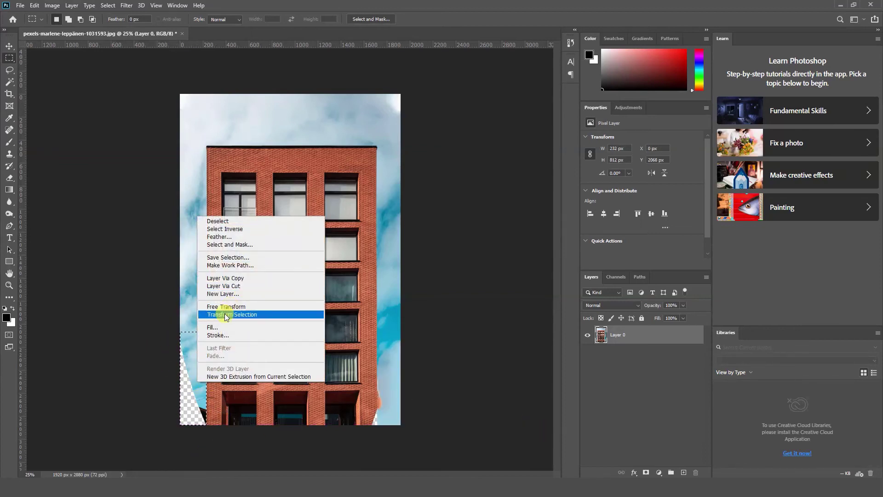
left_click(215, 327)
left_click(503, 133)
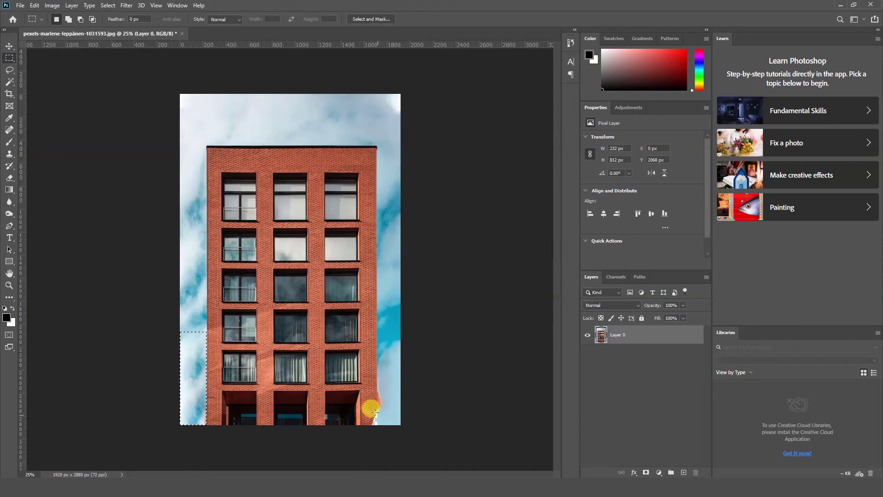
Select the flawed bottom-right corner of the building, about 152 × 396 px, and fill it with Content-Aware.
left_click_drag(365, 379, 382, 434)
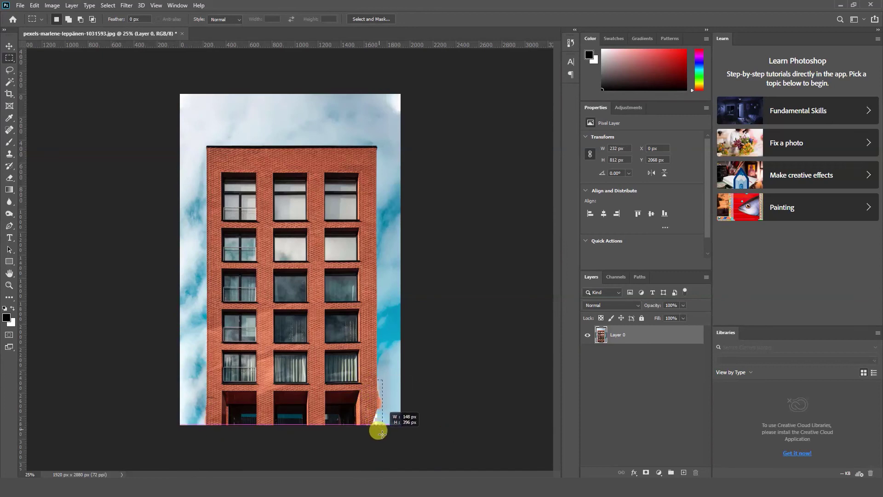
right_click(375, 401)
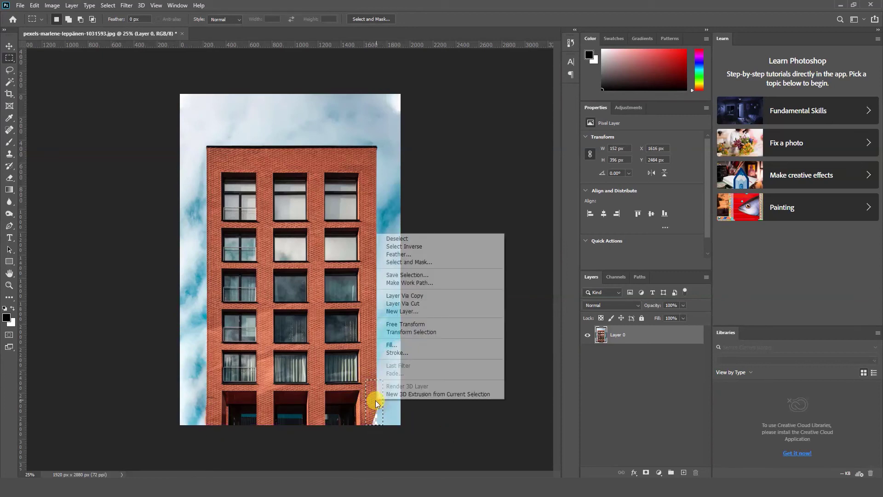
left_click(405, 340)
left_click(500, 131)
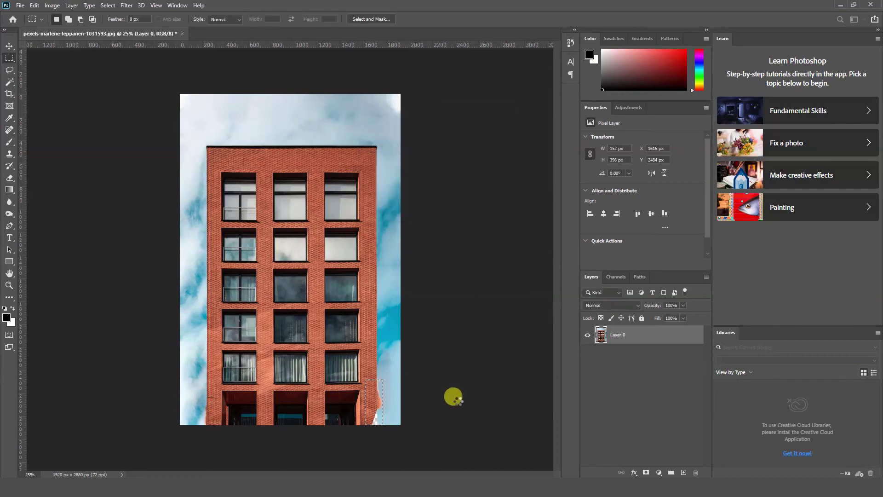
Crop a thin strip off the image's bottom edge, leaving it 1920 × 2848 px, and switch to the Move tool.
key("c")
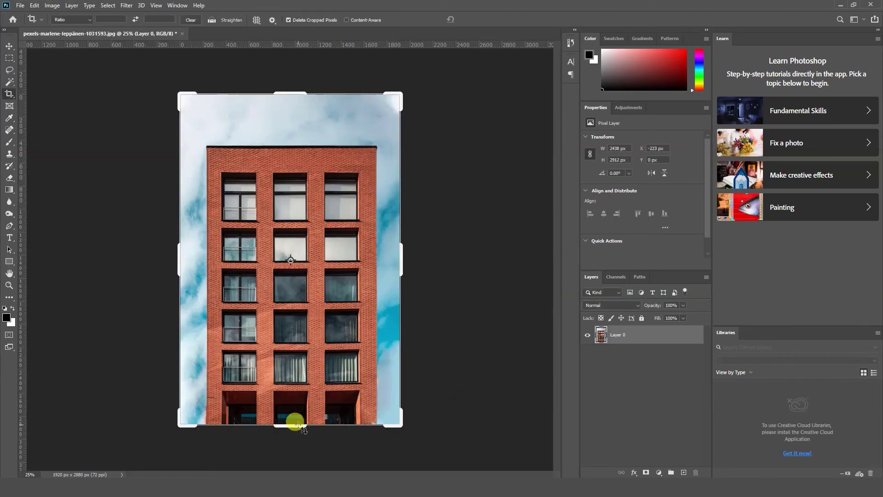
left_click_drag(291, 426, 291, 423)
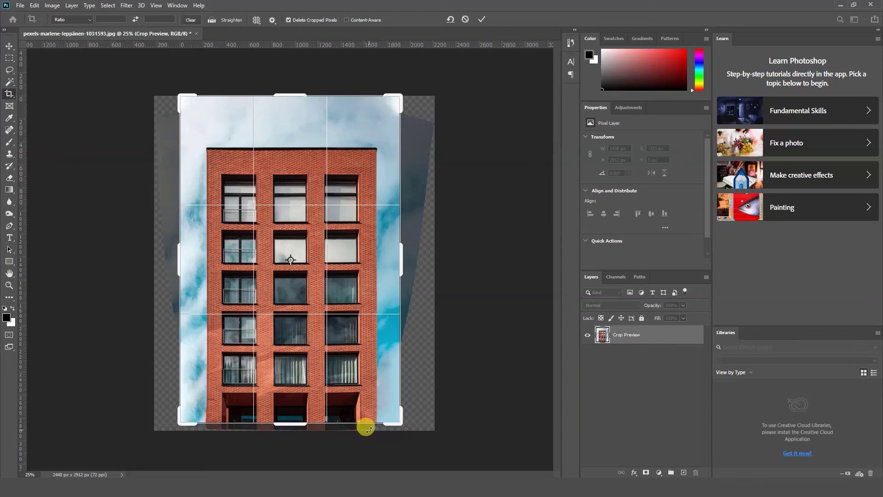
left_click(481, 20)
left_click(9, 46)
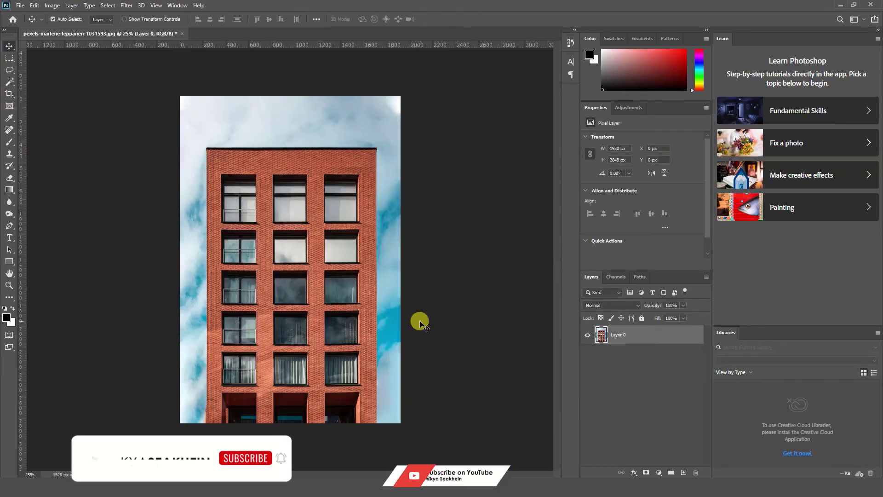